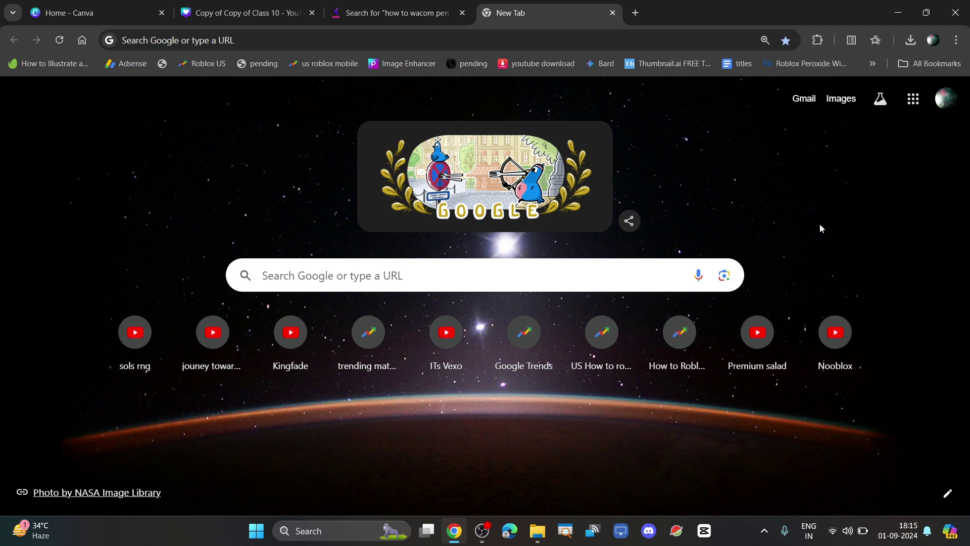
- Launch PowerPoint from Windows Start search so its start screen appears
left_click(315, 532)
type("0")
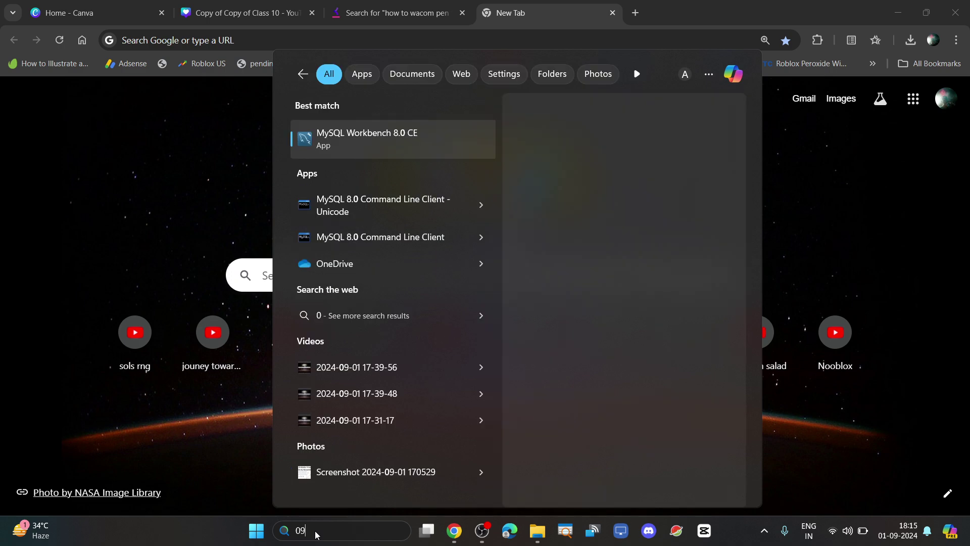
type("9")
type("po")
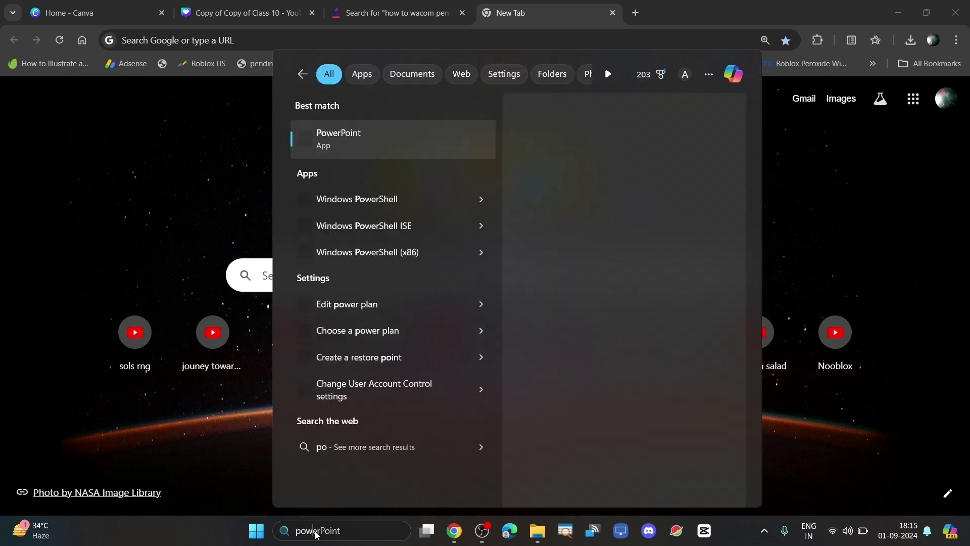
type("wer")
key("Return")
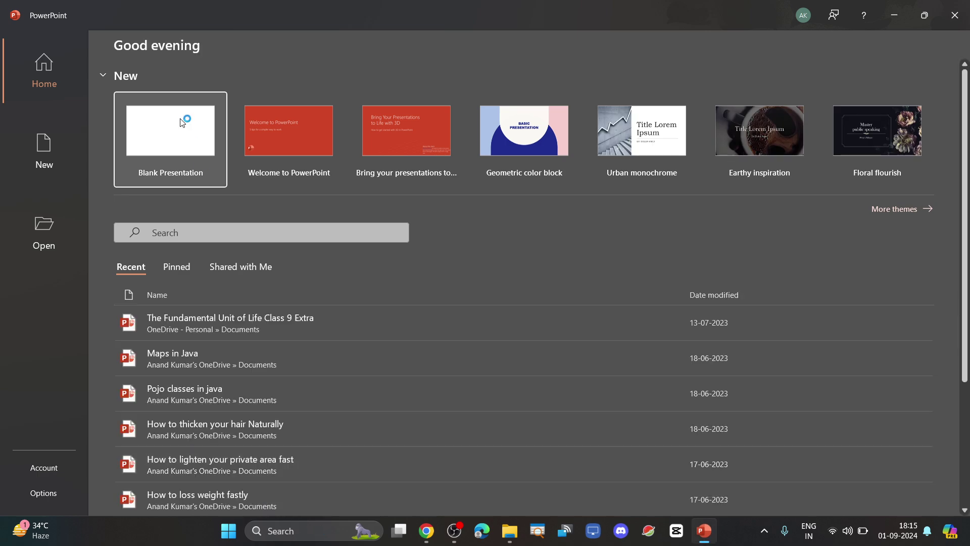
- Create a blank presentation titled 'Class 10' with subtitle 'Metal and Non Metal'
left_click(183, 141)
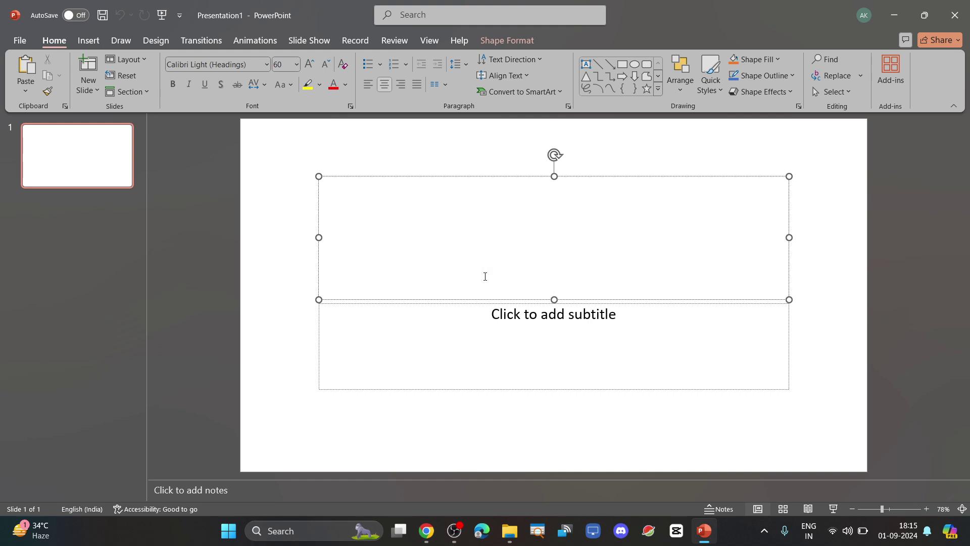
type("Class 10")
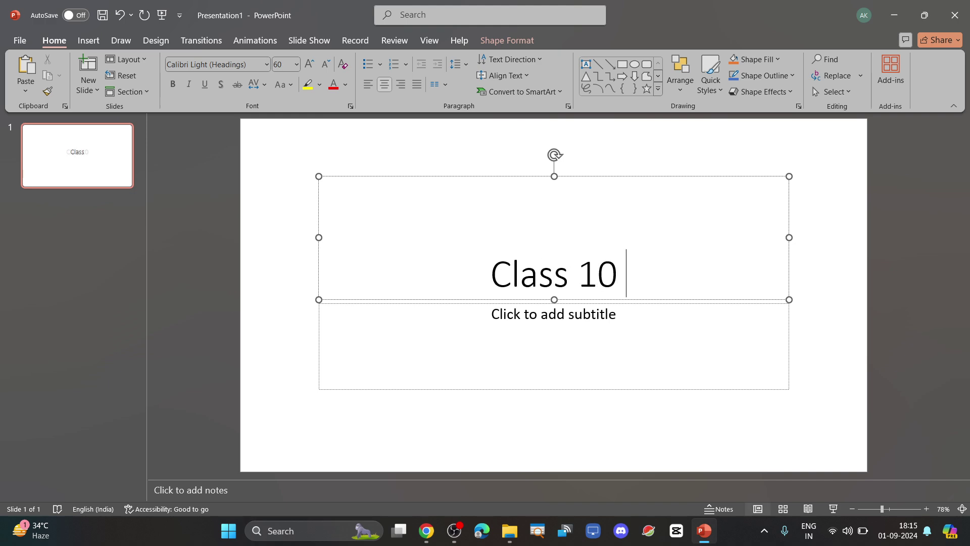
left_click(459, 305)
type("Me")
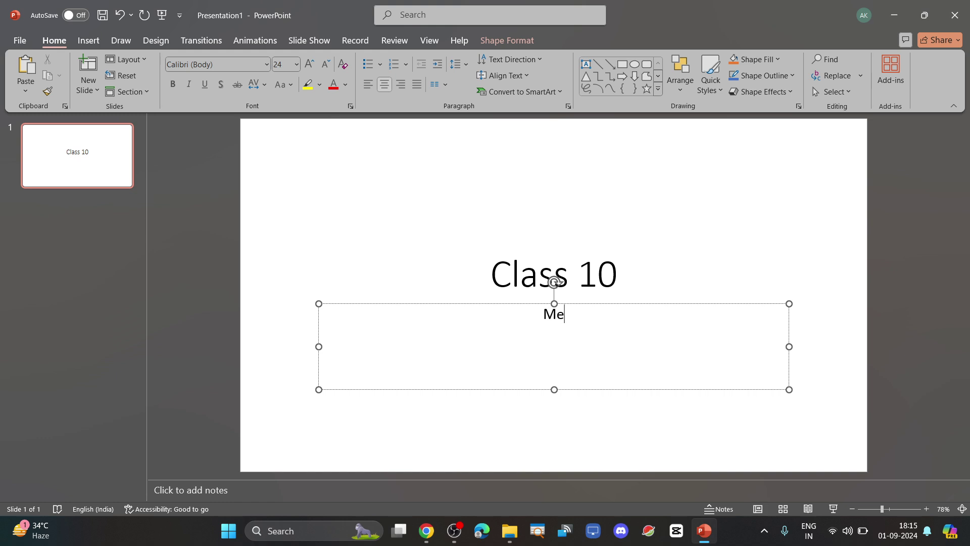
type("thda")
key("BackSpace")
key("BackSpace")
key("BackSpace")
key("BackSpace")
type("Met")
key("BackSpace")
type("tal and No")
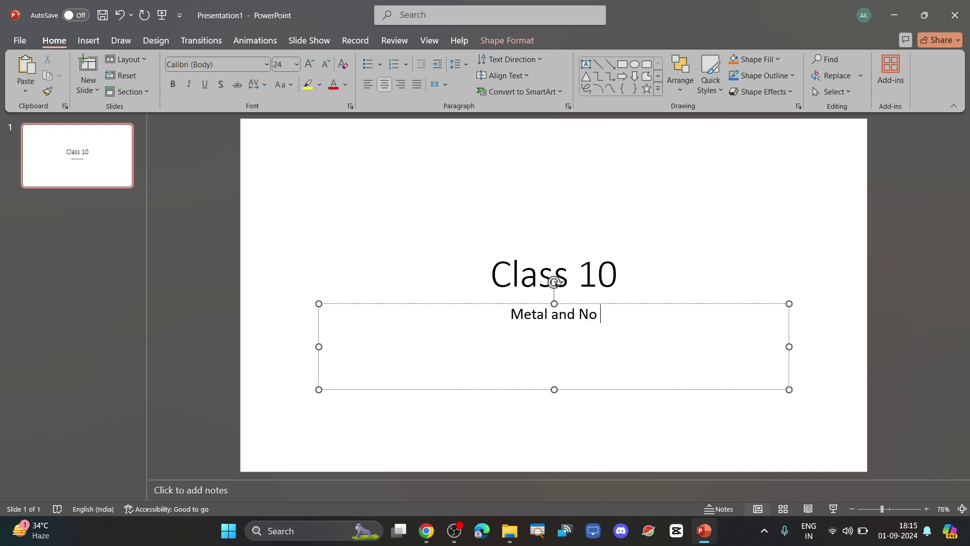
type("n Metal")
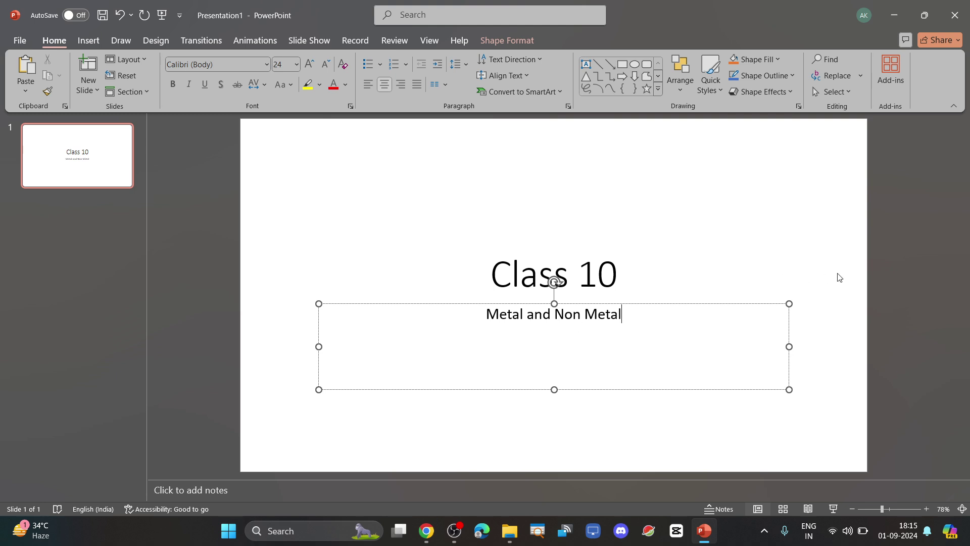
left_click(861, 273)
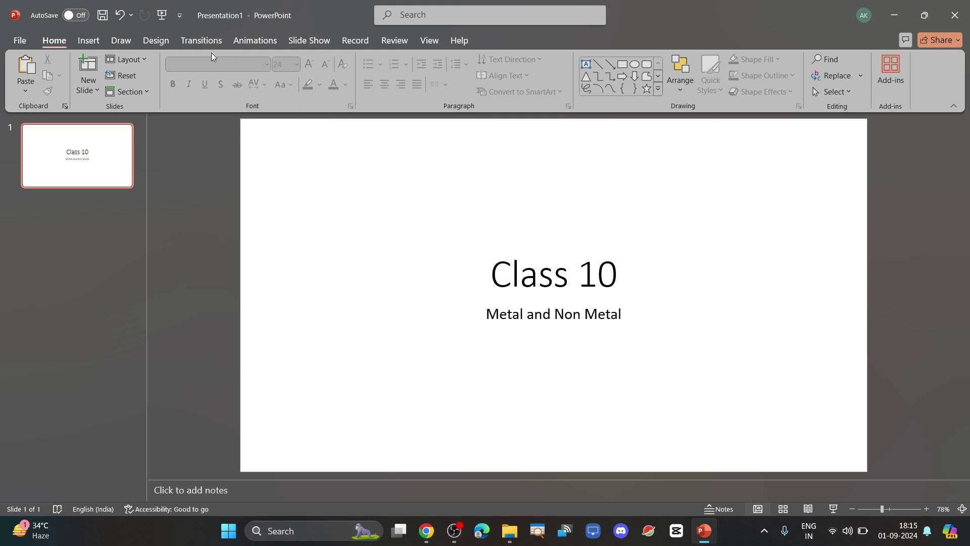
- Switch to the Draw tools and choose the handwriting-to-text pen, dismissing its tip
left_click(121, 40)
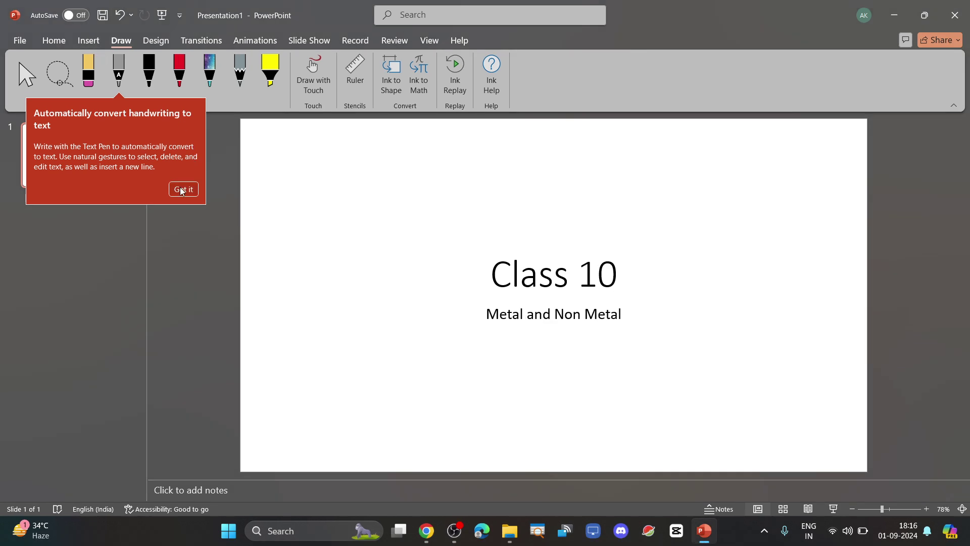
left_click(181, 189)
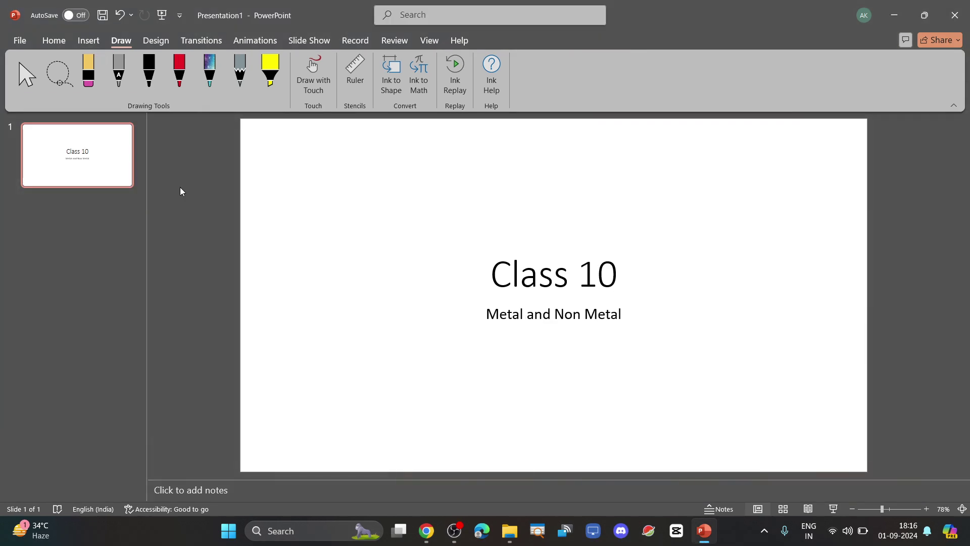
left_click(119, 78)
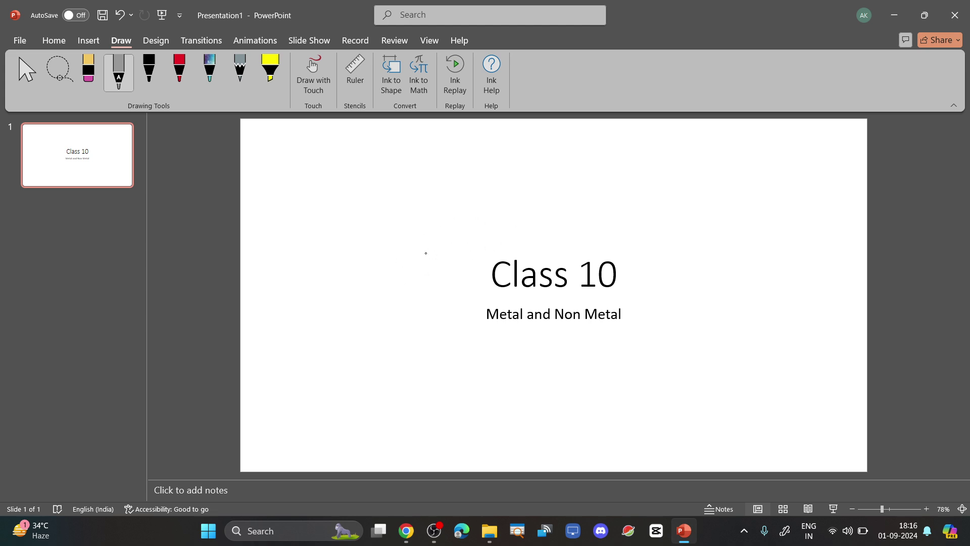
- Handwrite beside the title, then undo the stray '@' so it stays 'Class 10'
mouse_move(402, 260)
left_mouse_down()
mouse_move(415, 269)
mouse_move(424, 247)
left_mouse_up()
mouse_move(403, 279)
left_mouse_down()
mouse_move(451, 262)
mouse_move(399, 286)
left_mouse_up()
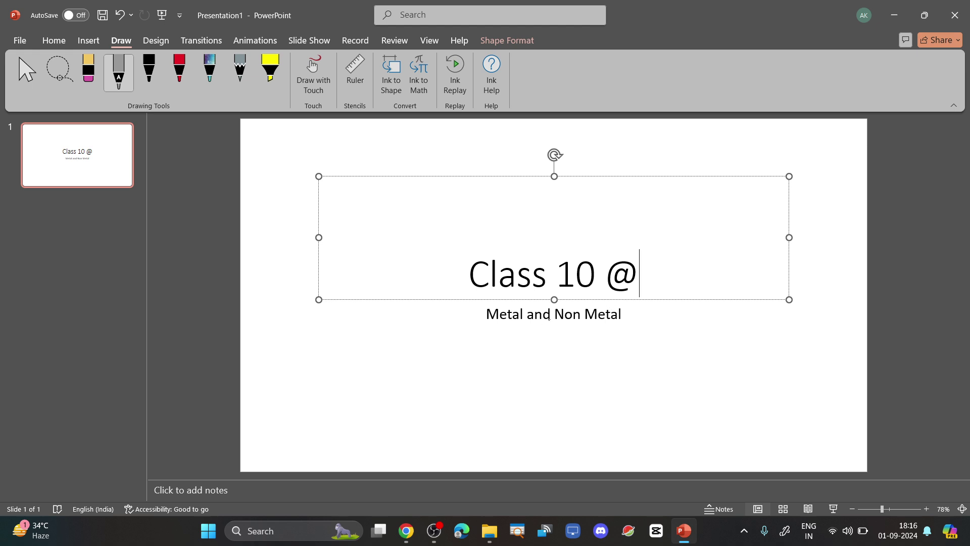
key("ctrl+z")
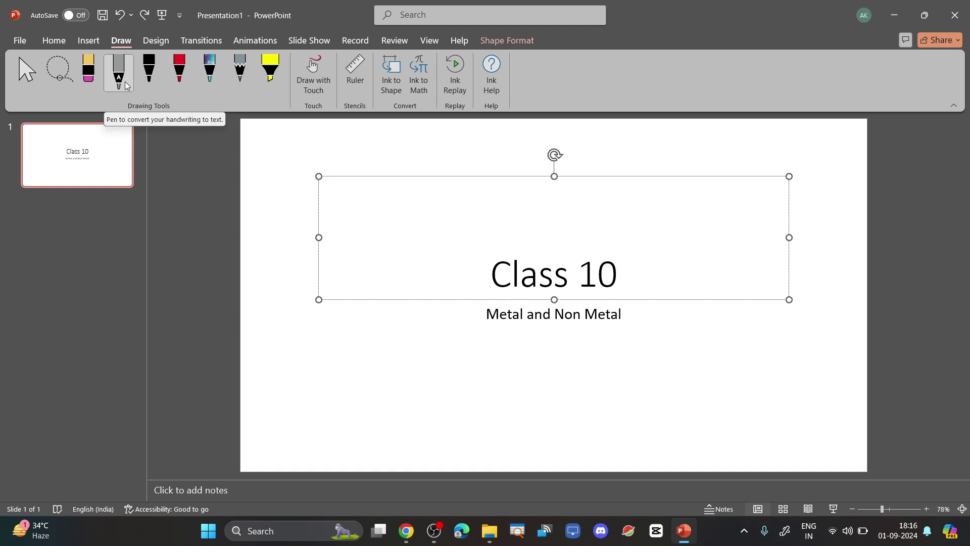
- Settle on the plain black ink pen after trying red and closing the accessibility tip
left_click(153, 79)
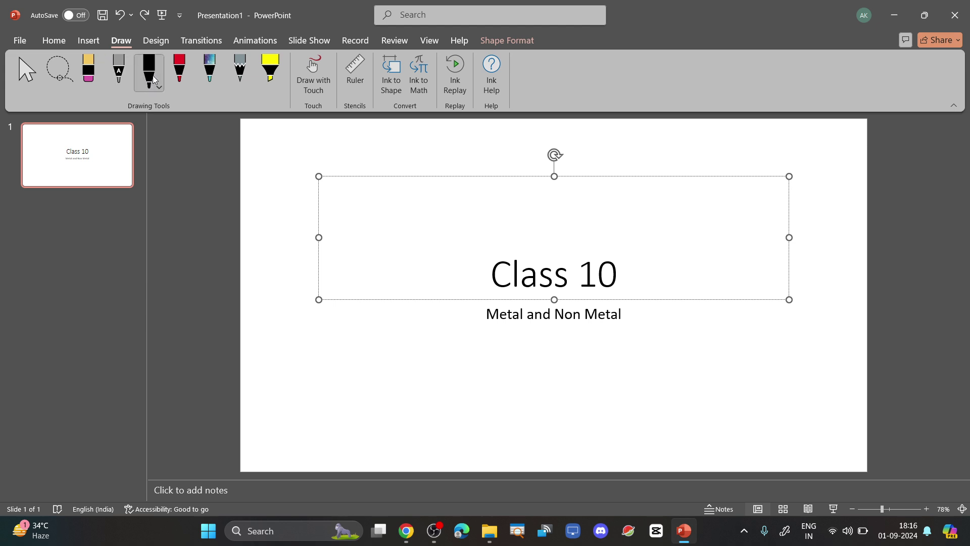
left_click(434, 328)
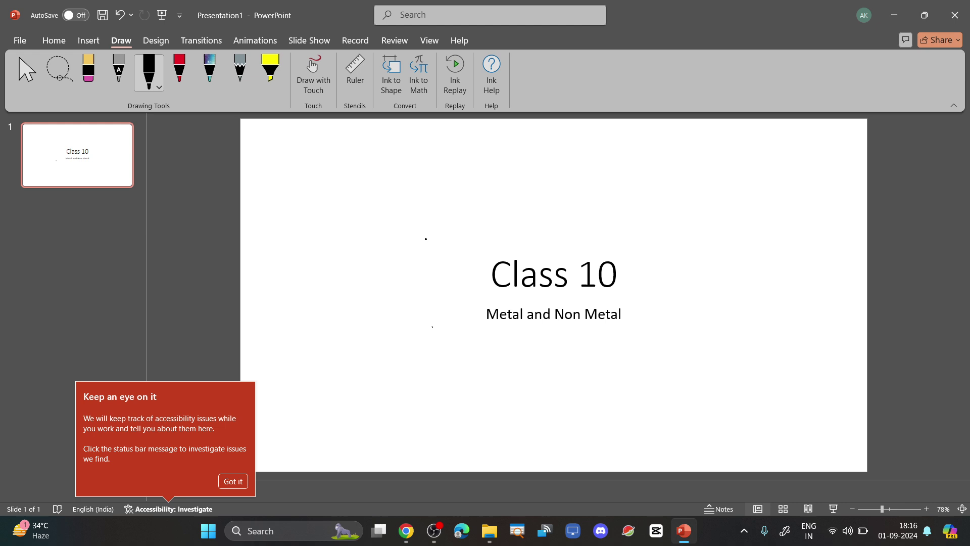
left_click(418, 225)
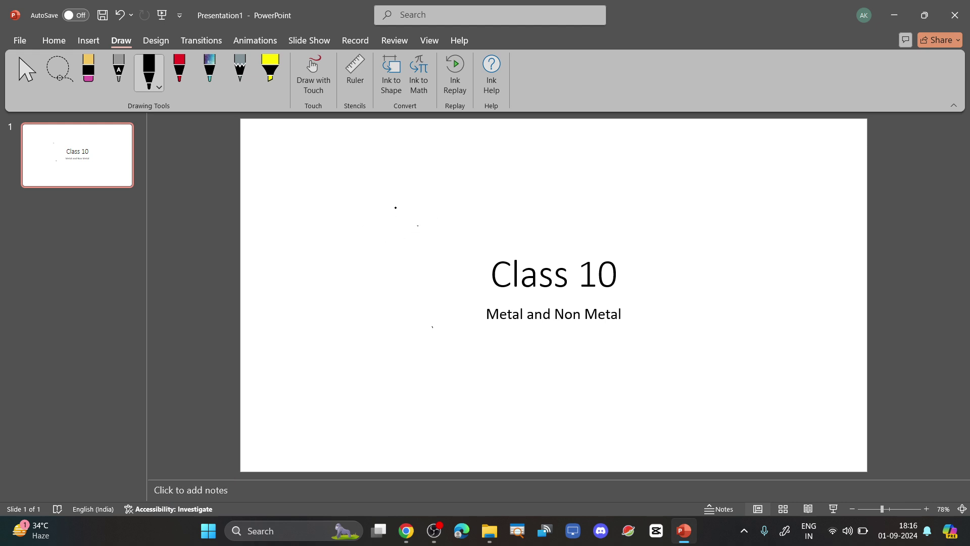
left_click(29, 67)
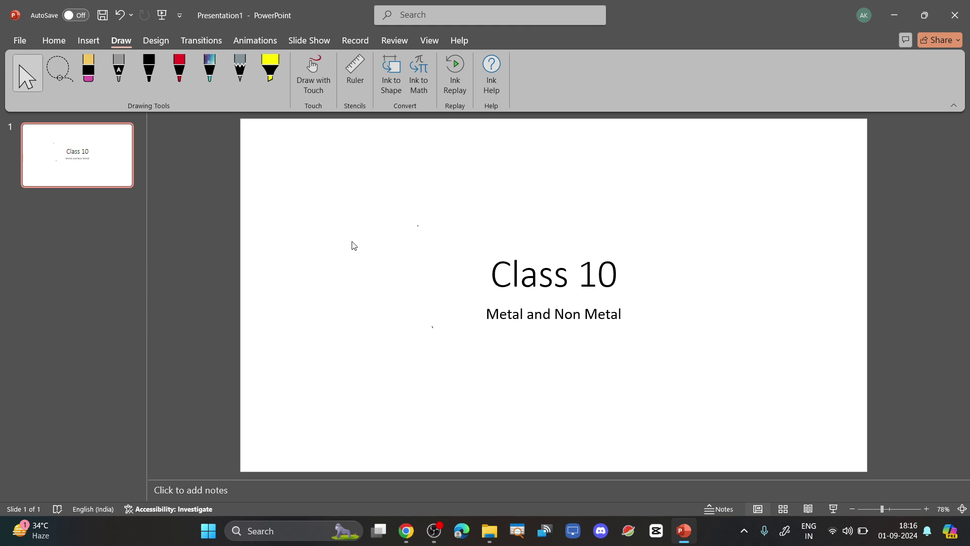
left_click(180, 70)
left_click(148, 70)
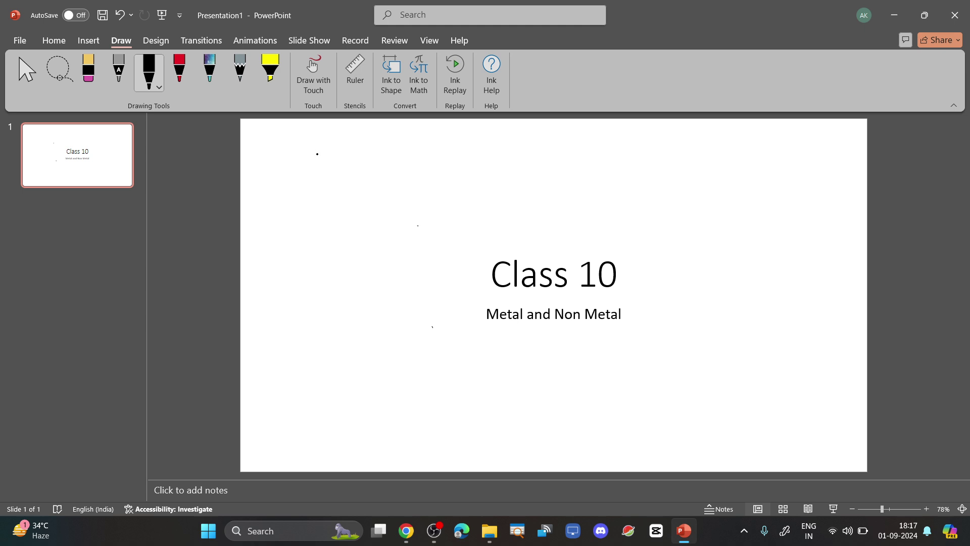
- Handwrite 'I am using pen tablet in powerpoint' in black ink across the slide top
mouse_move(317, 154)
left_mouse_down()
mouse_move(316, 173)
mouse_move(327, 173)
mouse_move(326, 154)
mouse_move(352, 175)
left_mouse_up()
mouse_move(354, 174)
left_mouse_down()
mouse_move(359, 164)
mouse_move(369, 174)
mouse_move(453, 164)
mouse_move(448, 194)
left_mouse_up()
left_click_drag(423, 154, 429, 150)
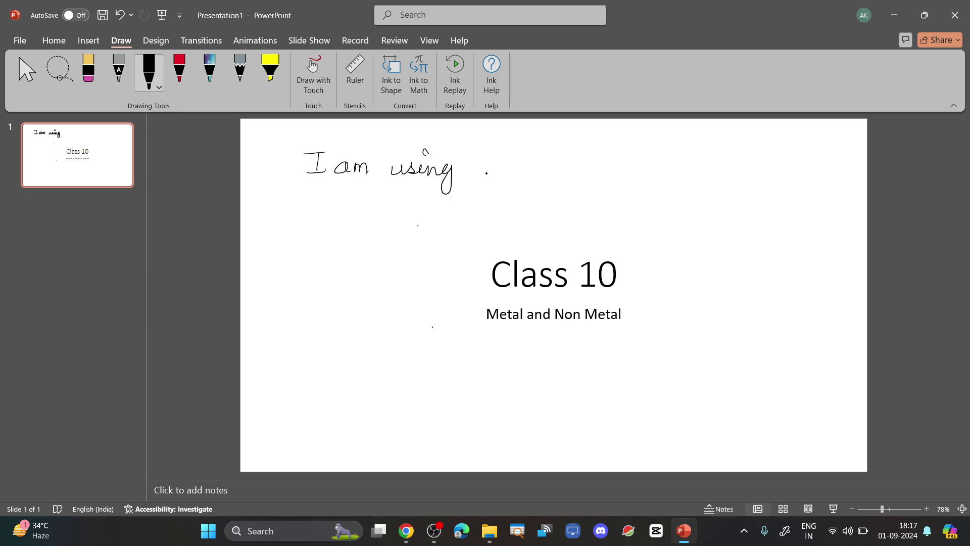
mouse_move(481, 169)
left_mouse_down()
mouse_move(549, 179)
mouse_move(573, 161)
mouse_move(589, 181)
left_mouse_up()
left_click(613, 158)
mouse_move(586, 166)
left_mouse_down()
mouse_move(664, 183)
mouse_move(672, 169)
left_mouse_up()
left_click(628, 158)
mouse_move(676, 166)
left_mouse_down()
mouse_move(729, 164)
mouse_move(735, 182)
mouse_move(747, 167)
mouse_move(767, 171)
left_mouse_up()
left_click(735, 161)
left_click_drag(768, 166, 778, 172)
mouse_move(781, 157)
left_mouse_down()
mouse_move(781, 173)
mouse_move(786, 159)
left_mouse_up()
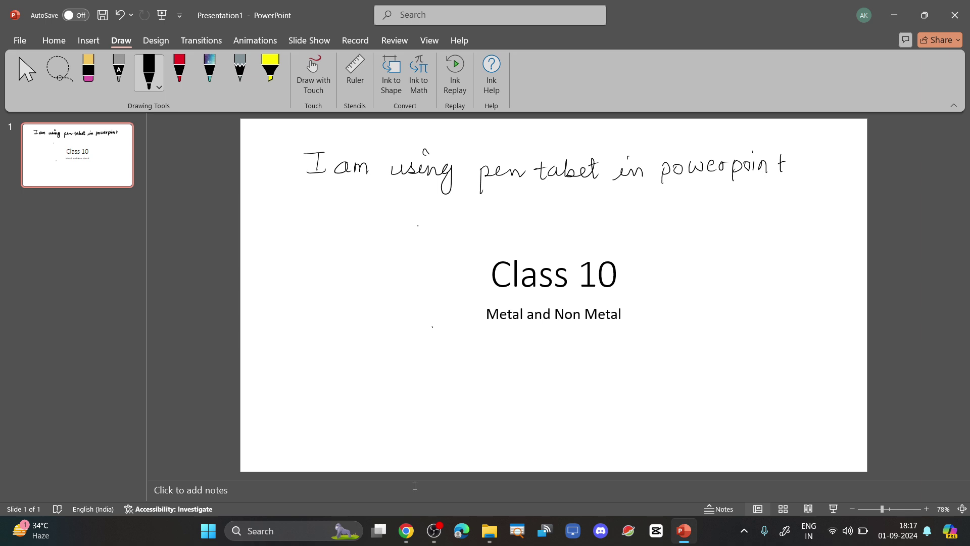
- In Chrome, search 'wacom drivers' and open the official Wacom Drivers page
left_click(406, 531)
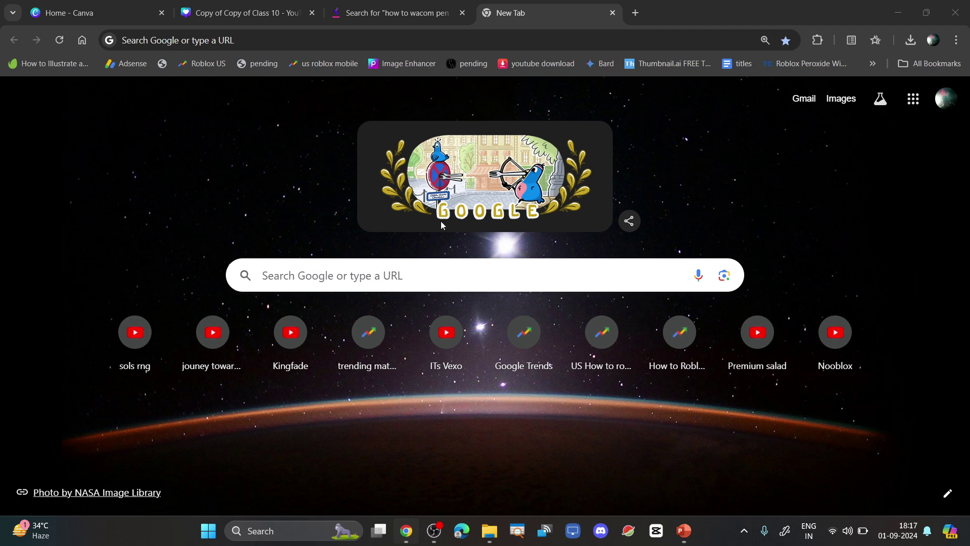
left_click(430, 46)
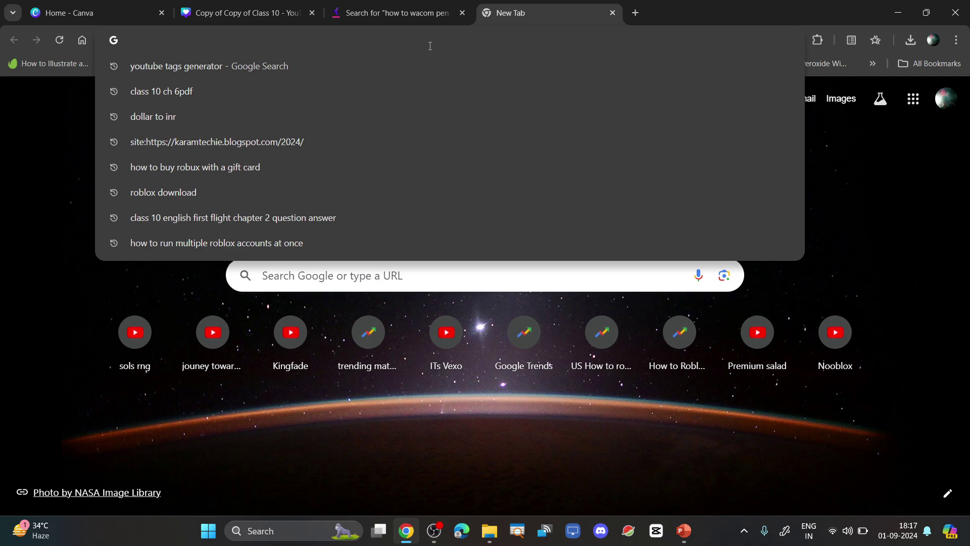
type("wacom ")
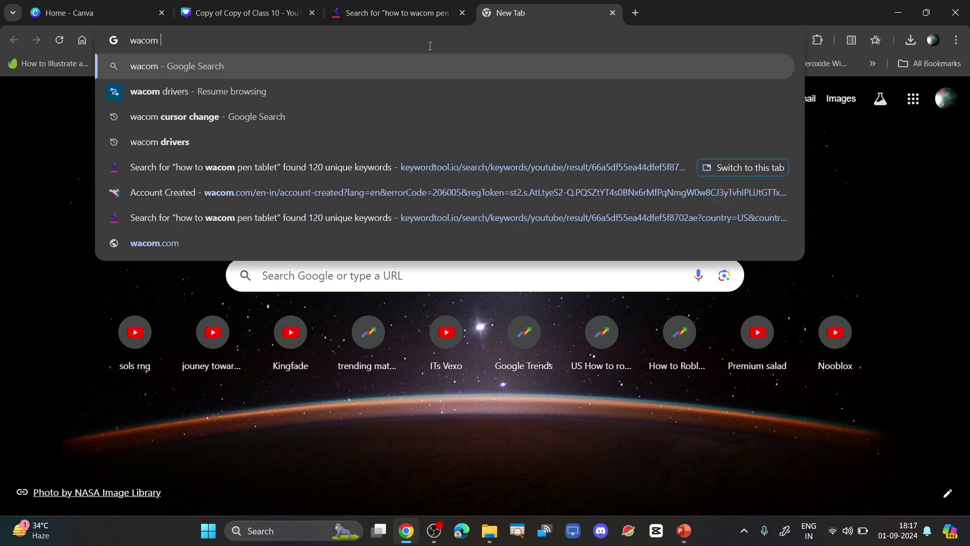
type("drivers")
key("Return")
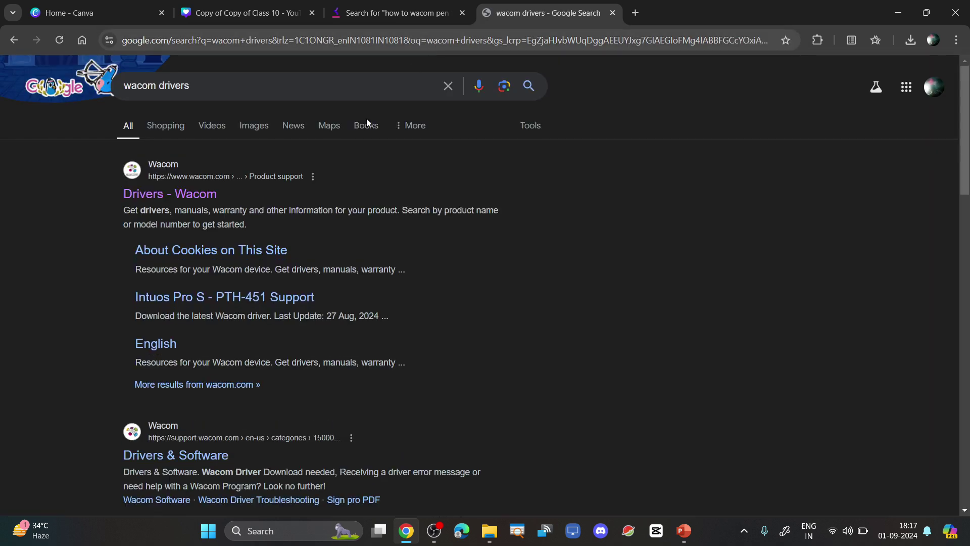
left_click(173, 195)
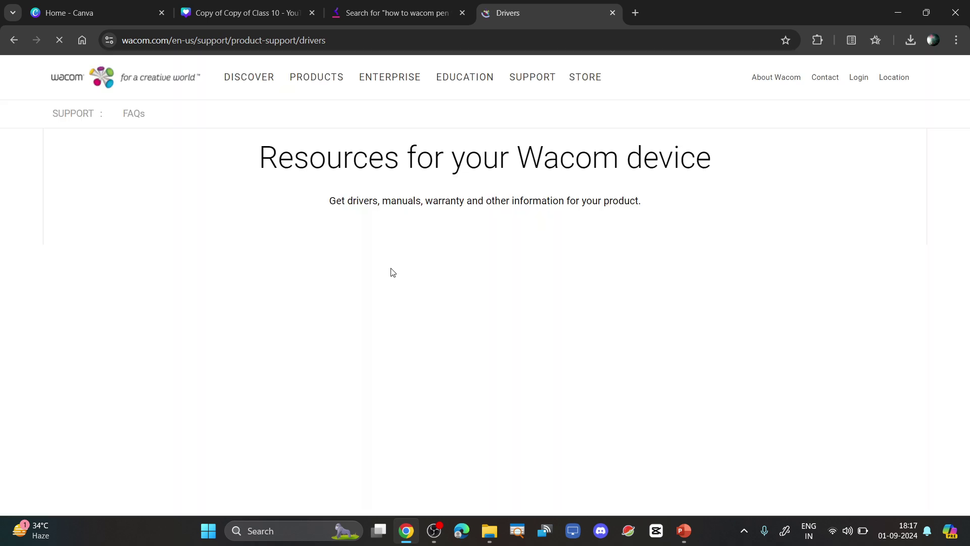
scroll(392, 272, "down", 3)
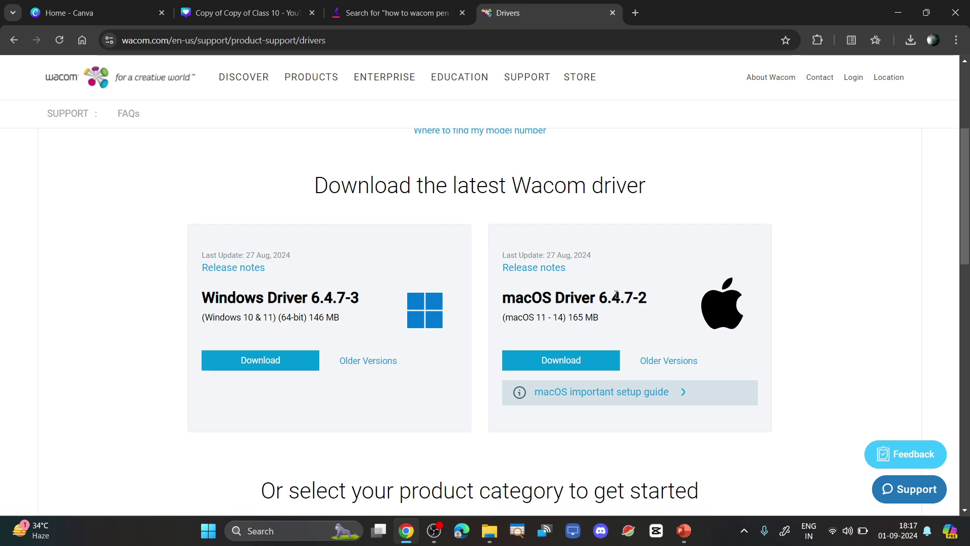
- Start downloading the latest Windows Wacom driver and return to PowerPoint
left_click(556, 365)
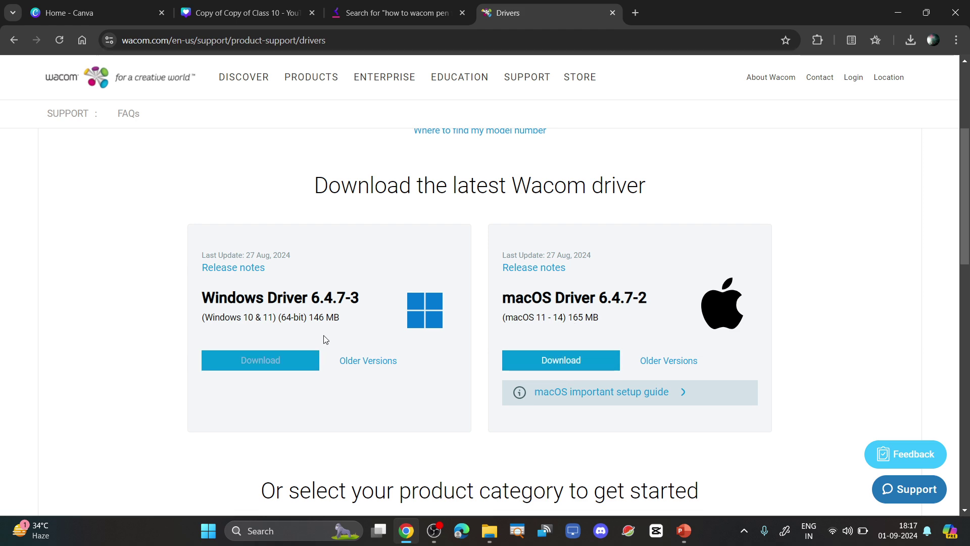
left_click(684, 531)
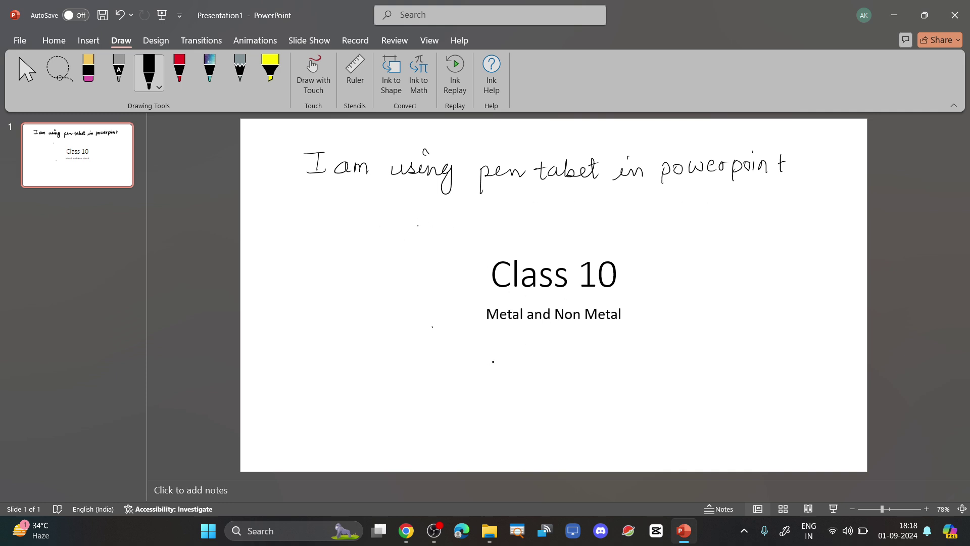
- Underline 'Metal' and 'Non Metal' in the subtitle with black ink
left_click_drag(477, 327, 523, 325)
left_click_drag(544, 328, 650, 327)
- Handwrite '2x+4x+40+50 = ΔABC ≅ ΔPQR' below the first ink line
mouse_move(343, 207)
left_mouse_down()
mouse_move(356, 220)
mouse_move(380, 210)
left_mouse_up()
mouse_move(374, 203)
left_mouse_down()
mouse_move(374, 220)
mouse_move(414, 220)
left_mouse_up()
mouse_move(418, 206)
left_mouse_down()
mouse_move(410, 220)
mouse_move(437, 210)
mouse_move(430, 222)
mouse_move(461, 216)
mouse_move(457, 223)
mouse_move(473, 209)
left_mouse_up()
mouse_move(484, 214)
left_mouse_down()
mouse_move(503, 221)
mouse_move(514, 205)
left_mouse_up()
left_click_drag(524, 206, 523, 207)
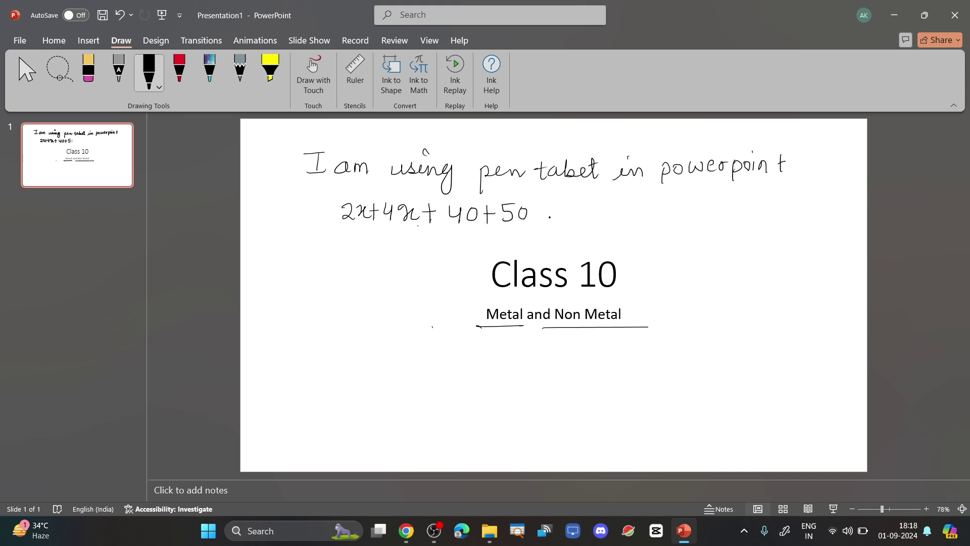
left_click_drag(590, 213, 612, 222)
left_click(616, 226)
mouse_move(616, 215)
left_mouse_down()
mouse_move(616, 228)
mouse_move(659, 217)
left_mouse_up()
mouse_move(641, 223)
left_mouse_down()
mouse_move(663, 224)
mouse_move(658, 209)
mouse_move(670, 226)
mouse_move(720, 219)
left_mouse_up()
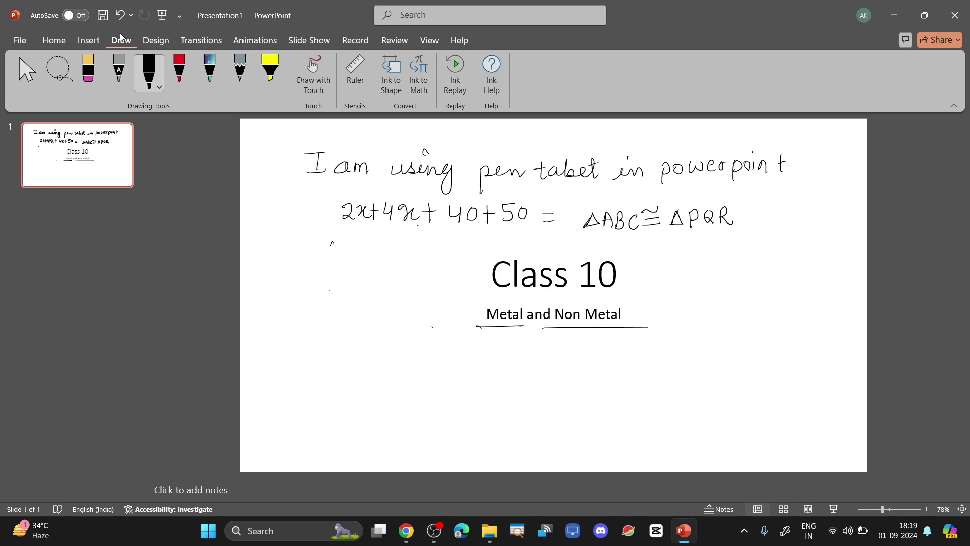
- Browse the Animations, Review, View and Home ribbons, ending on Animations
left_click(264, 39)
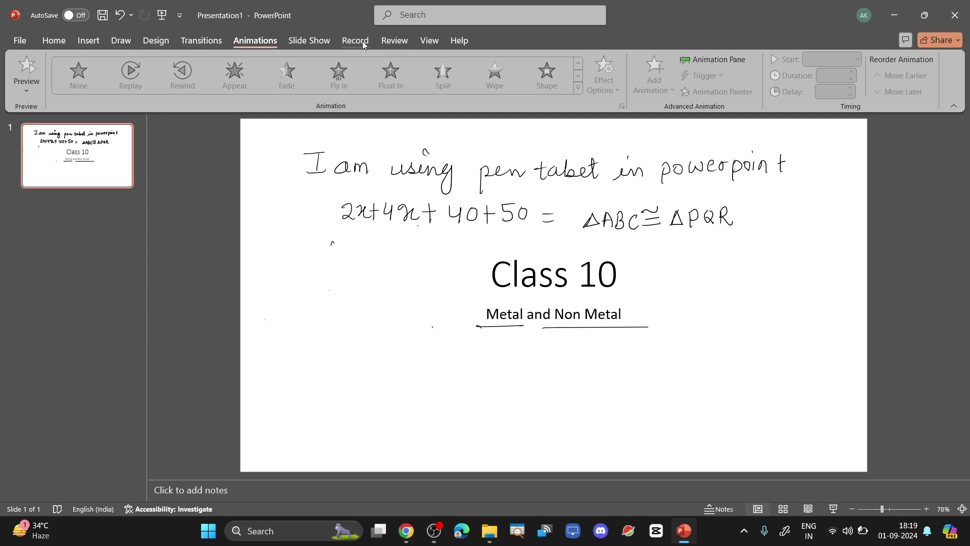
left_click(396, 42)
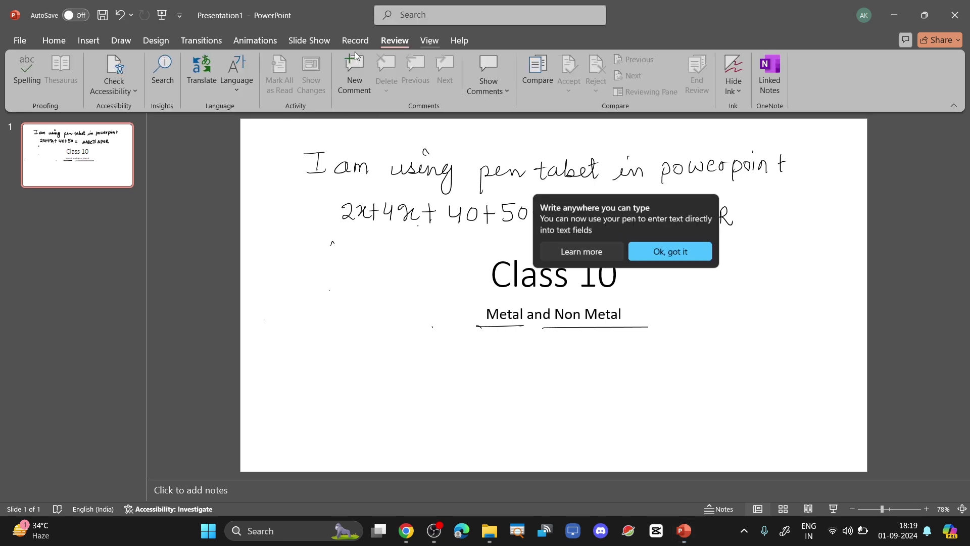
left_click(429, 41)
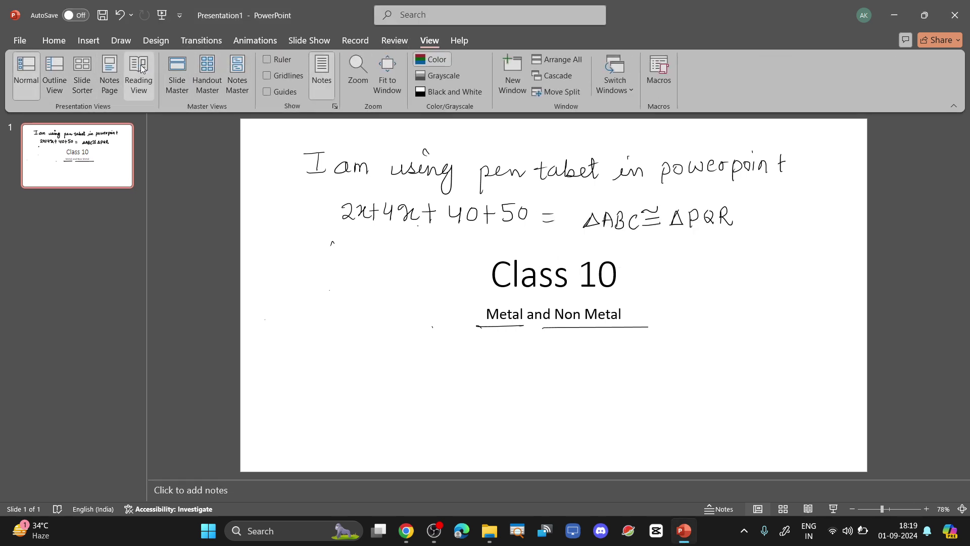
left_click(53, 43)
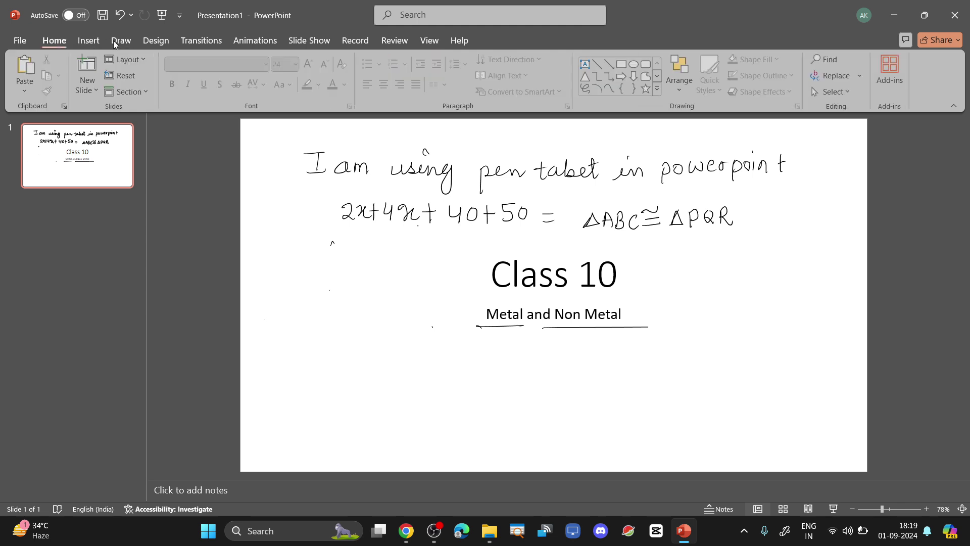
left_click(256, 42)
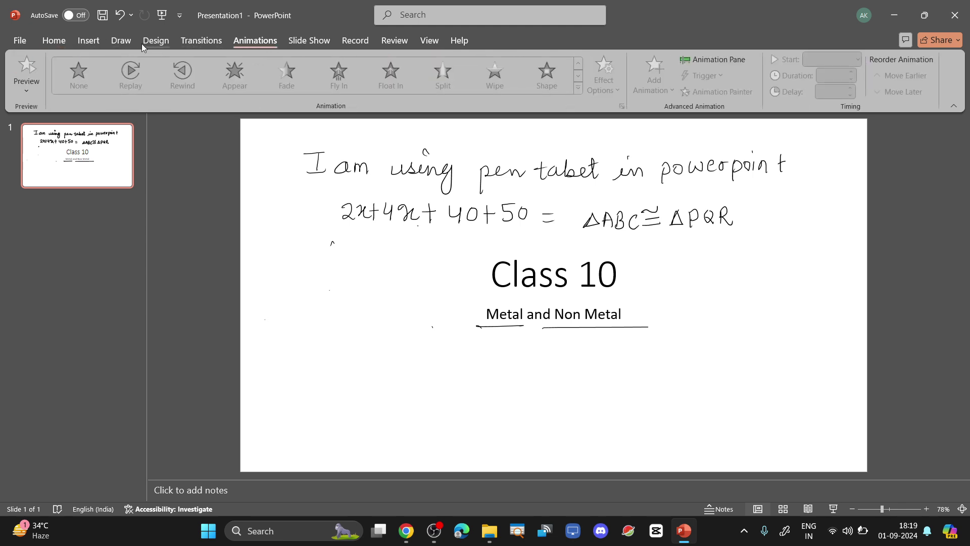